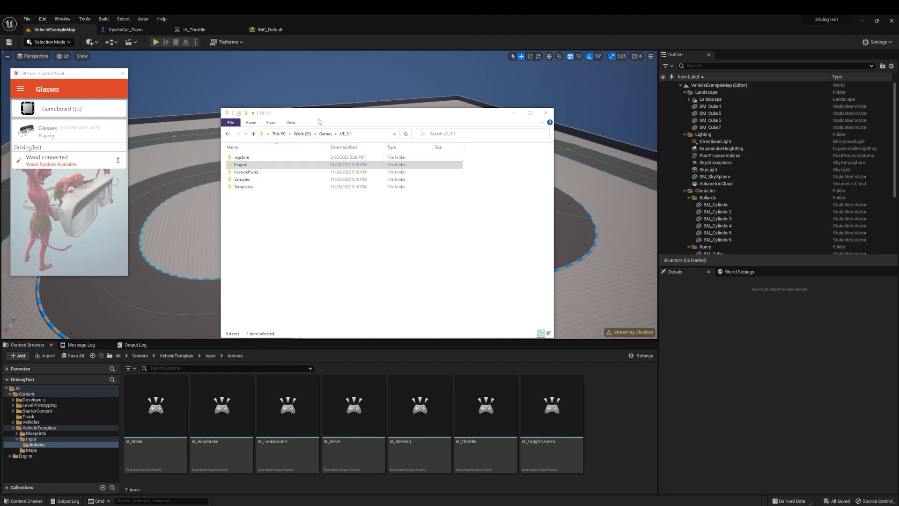
- Browse from the UE_5.1 folder through Engine and Plugins into the Marketplace folder
left_click_drag(320, 114, 324, 118)
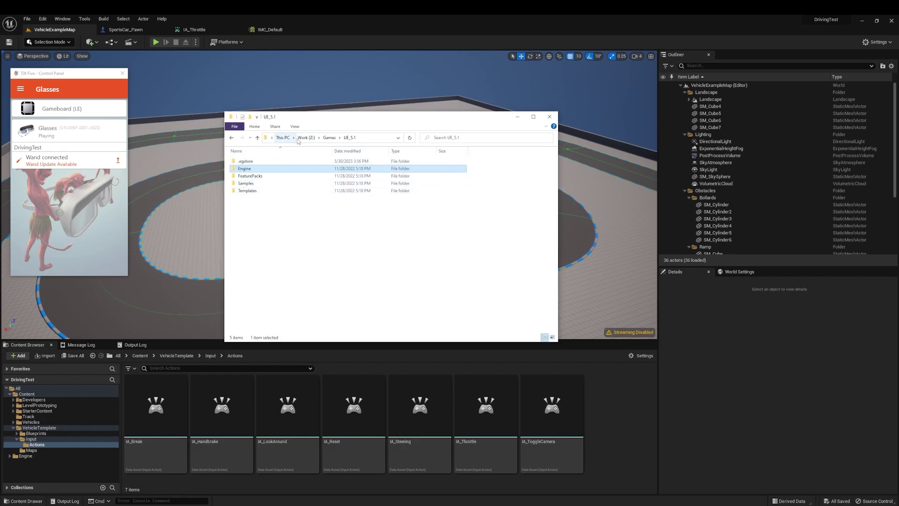
double_click(238, 169)
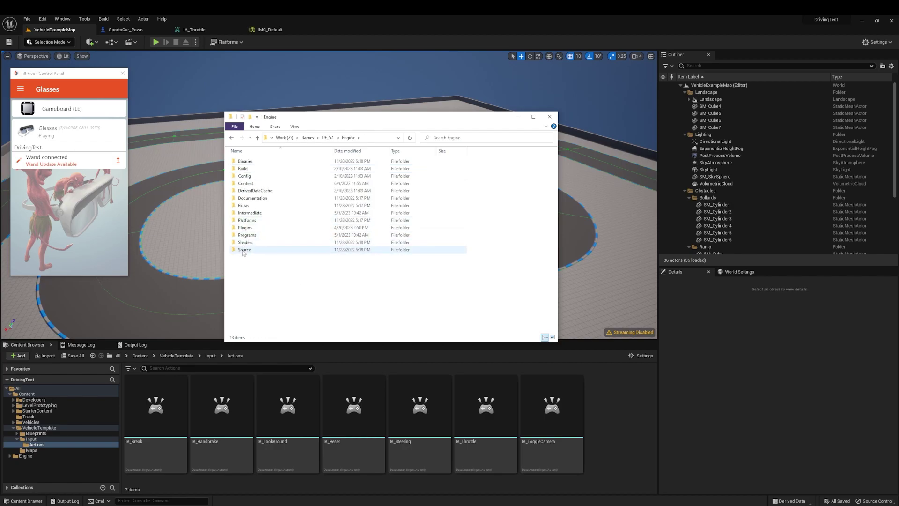
double_click(239, 228)
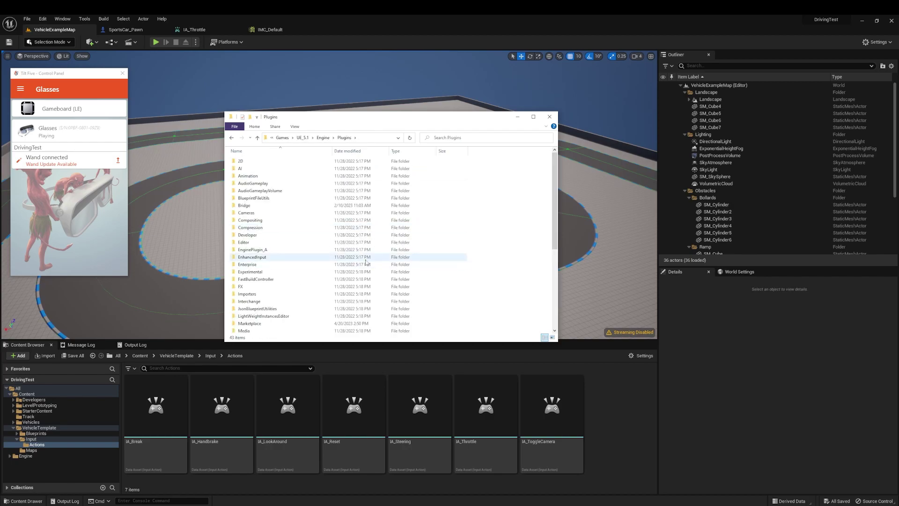
left_click(258, 324)
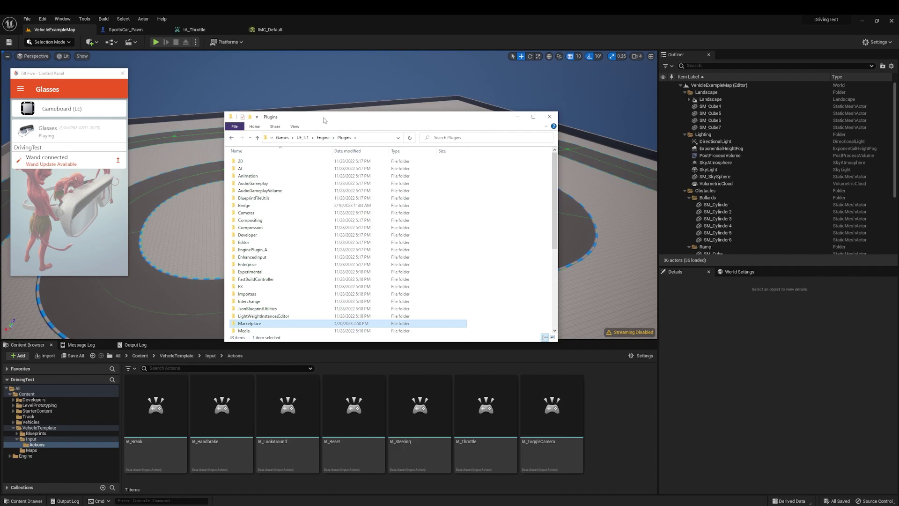
left_click_drag(325, 117, 329, 99)
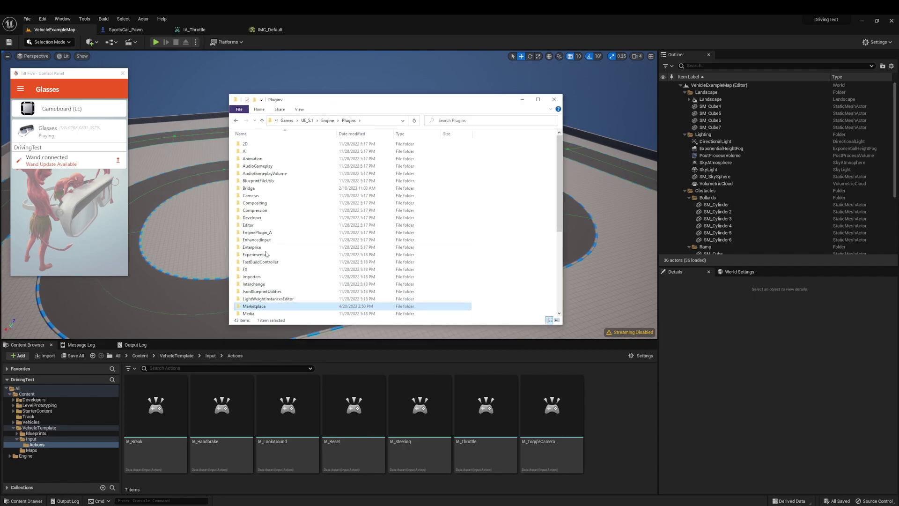
double_click(240, 307)
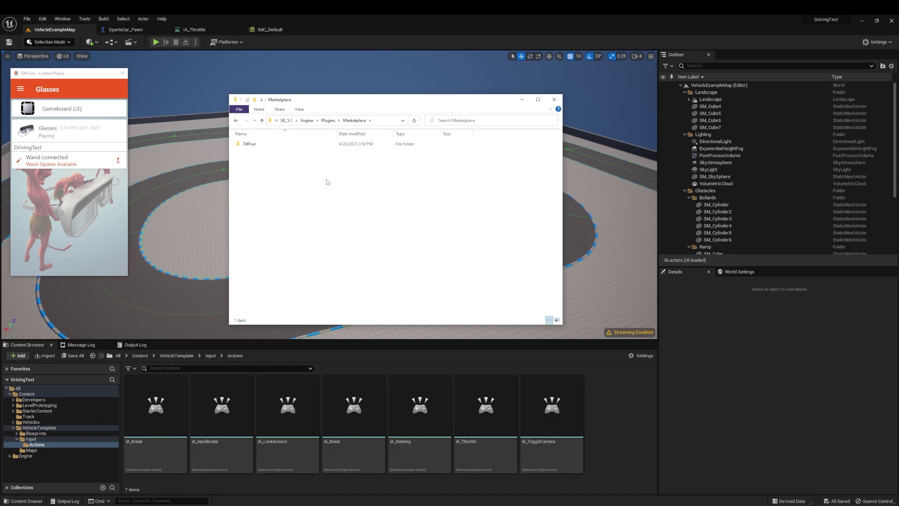
- Switch to Unreal Editor and search the project's plugins for "tilt" to check the Tilt Five plugin, then close the plugin browser
left_click(329, 40)
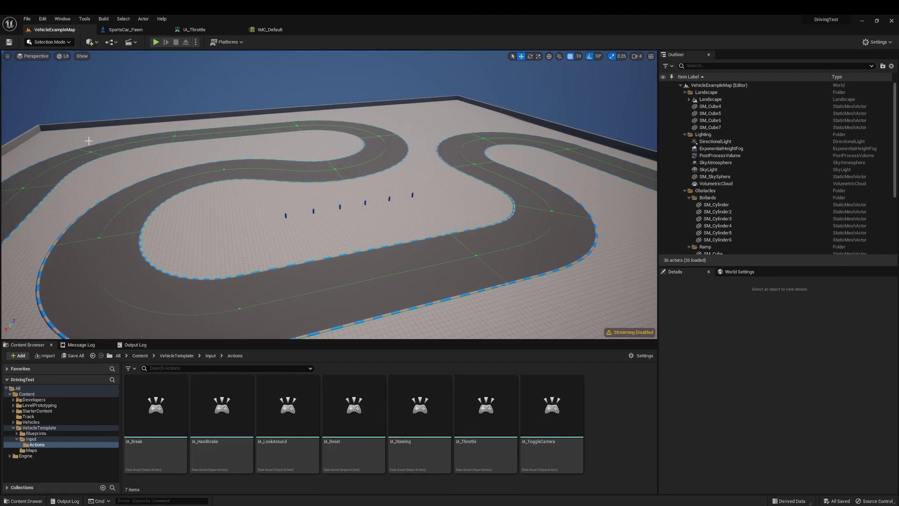
left_click(42, 18)
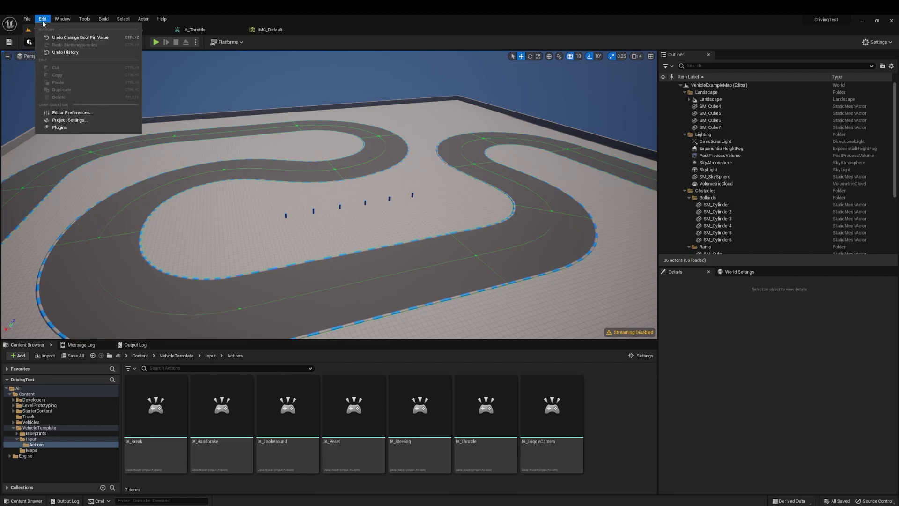
left_click(71, 128)
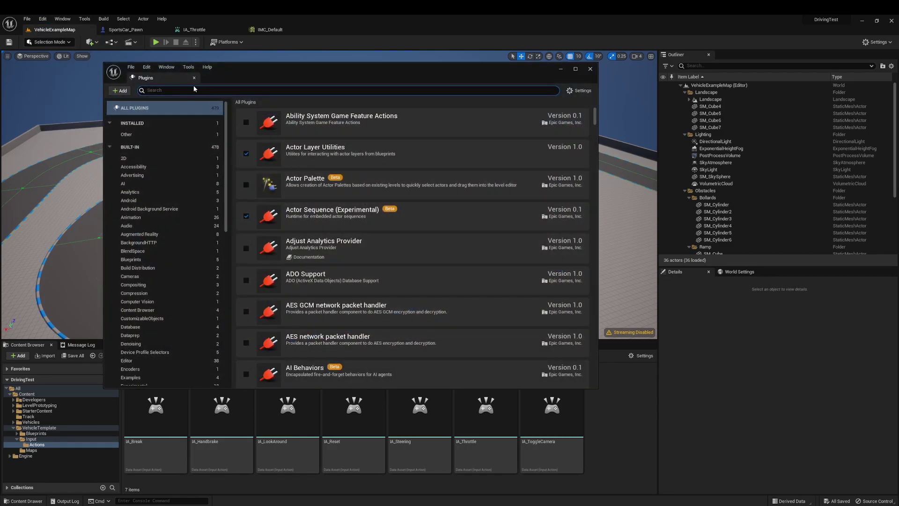
type("tilt")
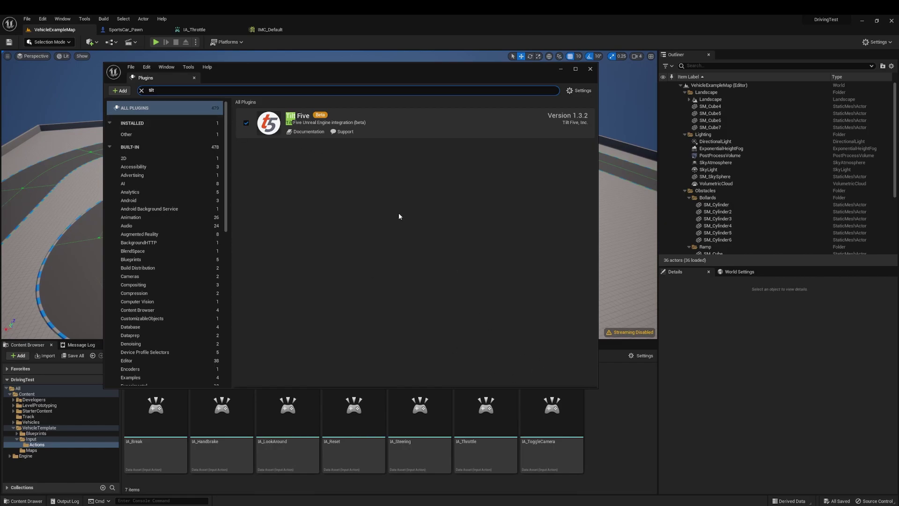
left_click(591, 70)
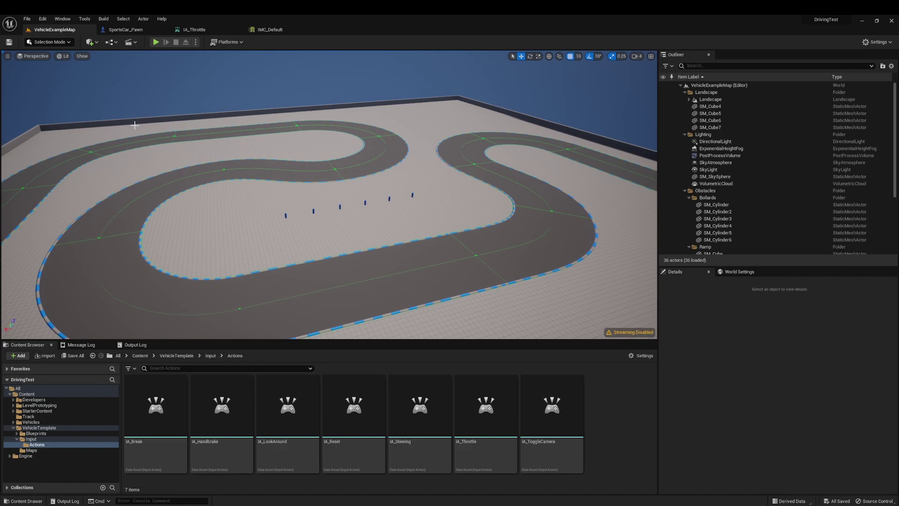
- Search the project settings for "rhi" and clear the search
left_click(43, 18)
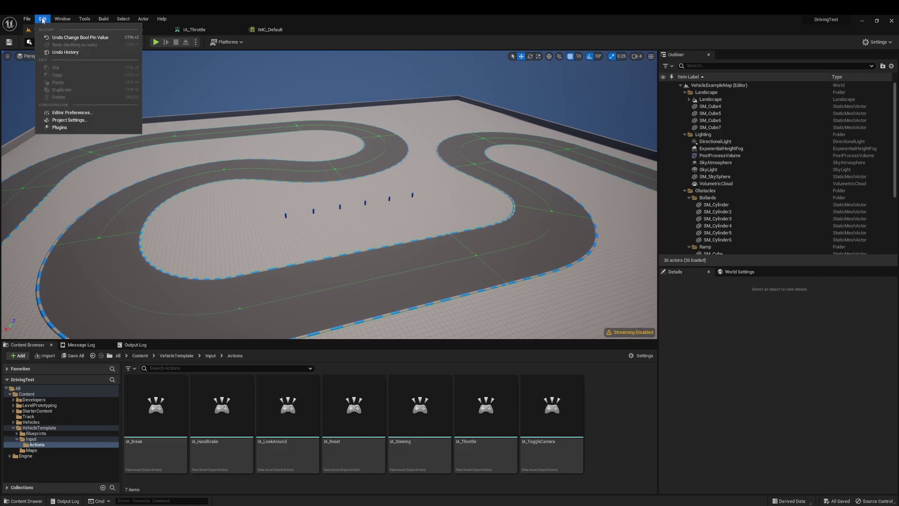
left_click(69, 120)
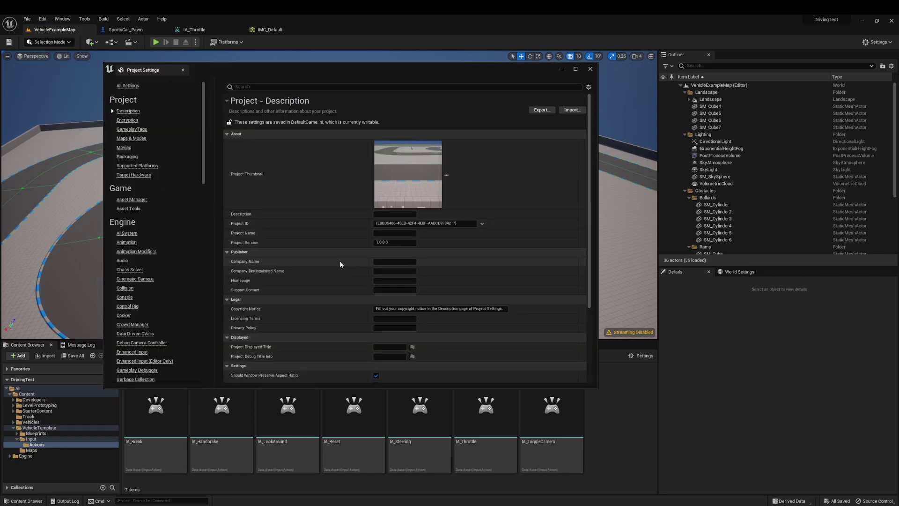
left_click(266, 87)
type("rhi")
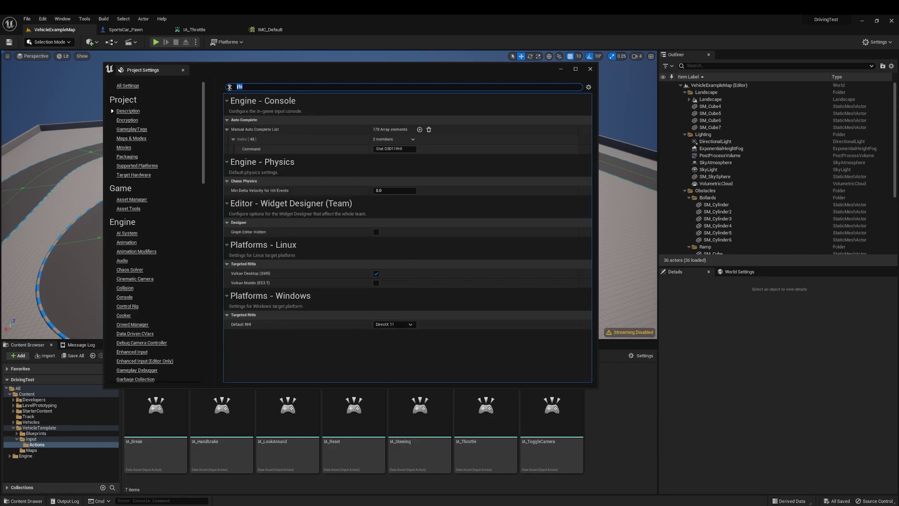
left_click(230, 87)
- Review the Default RHI choices in the Windows platform settings and minimize the project settings
scroll(144, 261, "down", 10)
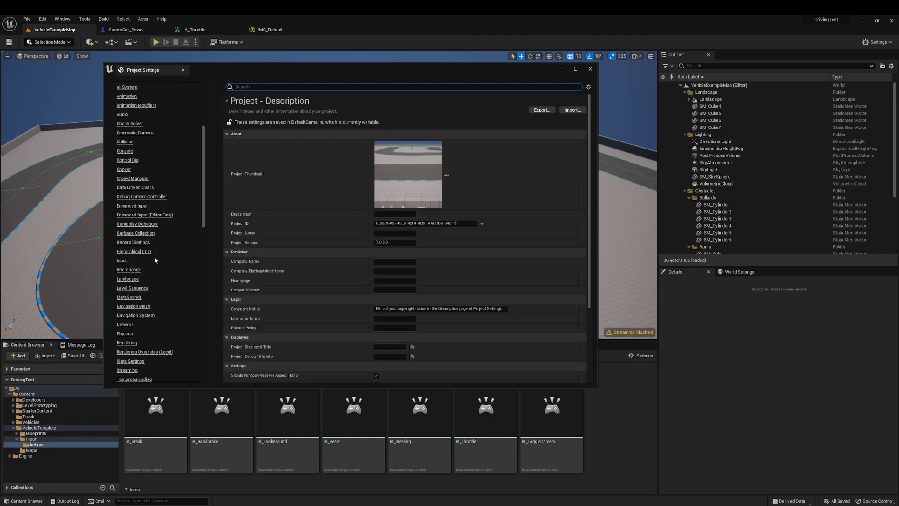
scroll(159, 261, "down", 3)
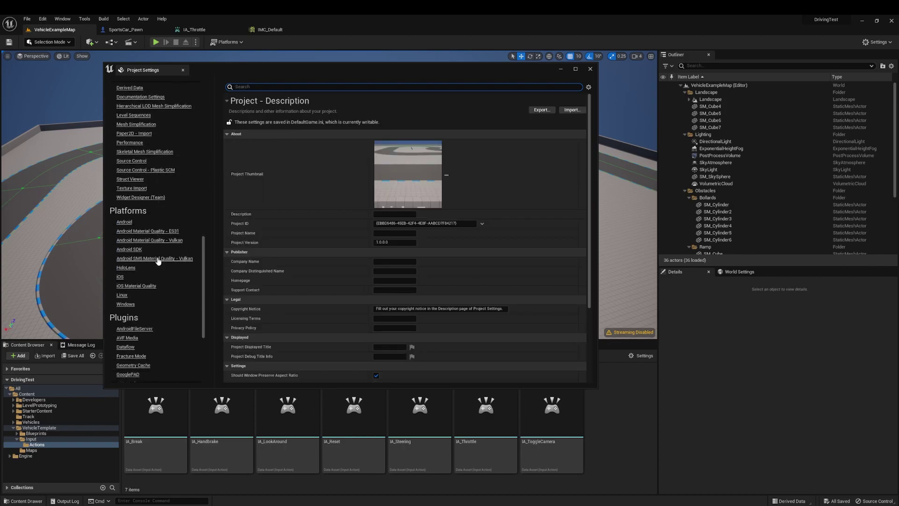
left_click(127, 304)
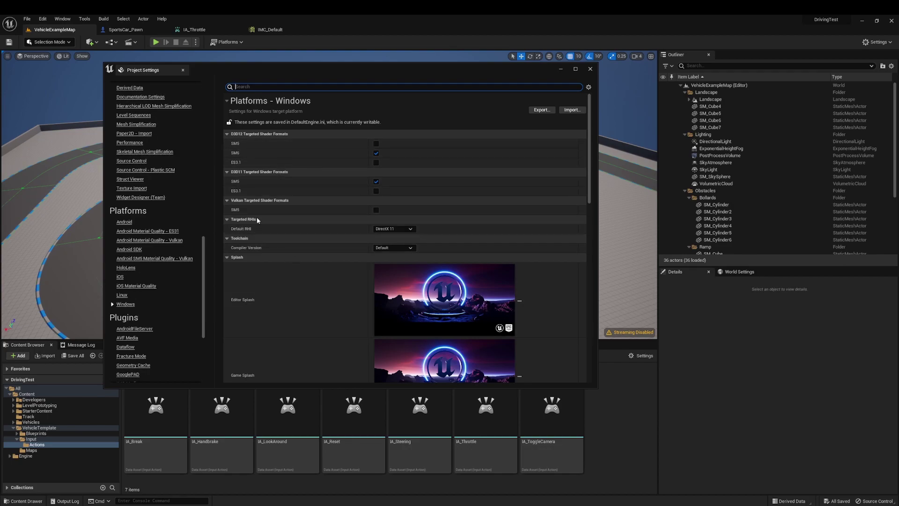
left_click(411, 229)
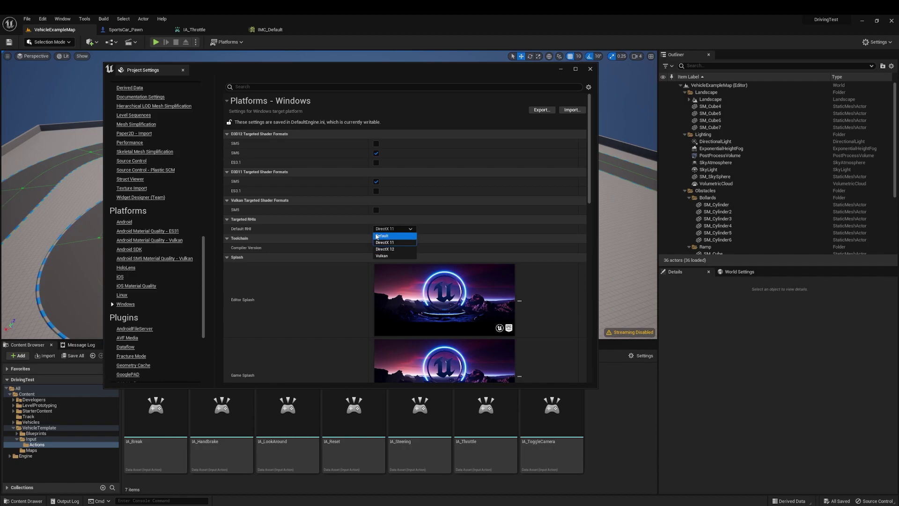
left_click(590, 200)
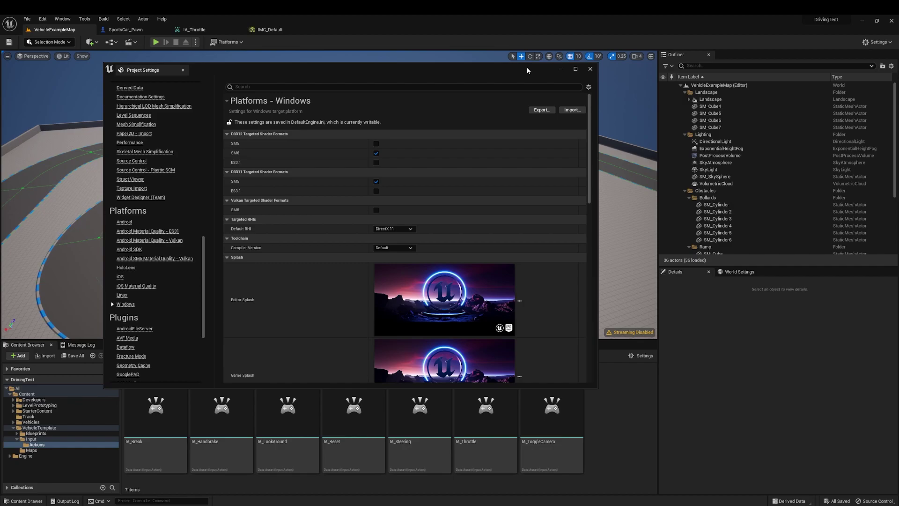
left_click_drag(527, 70, 527, 81)
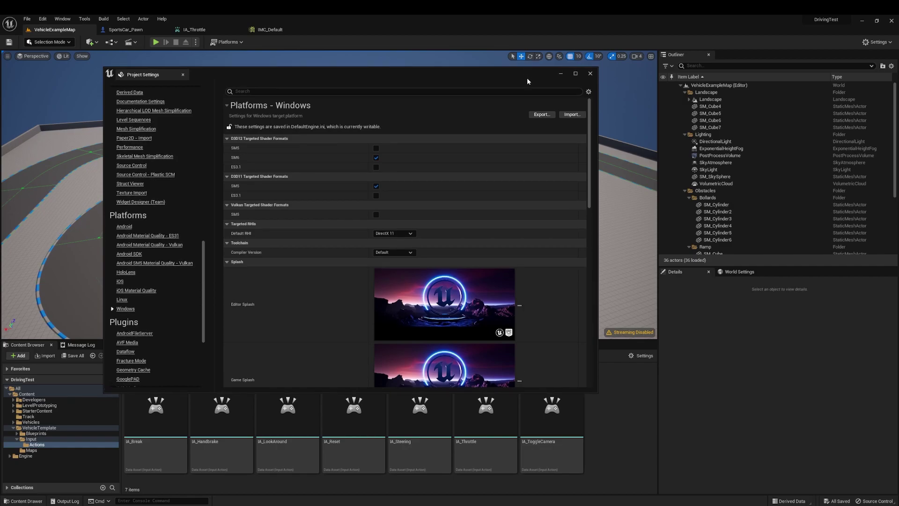
left_click(560, 75)
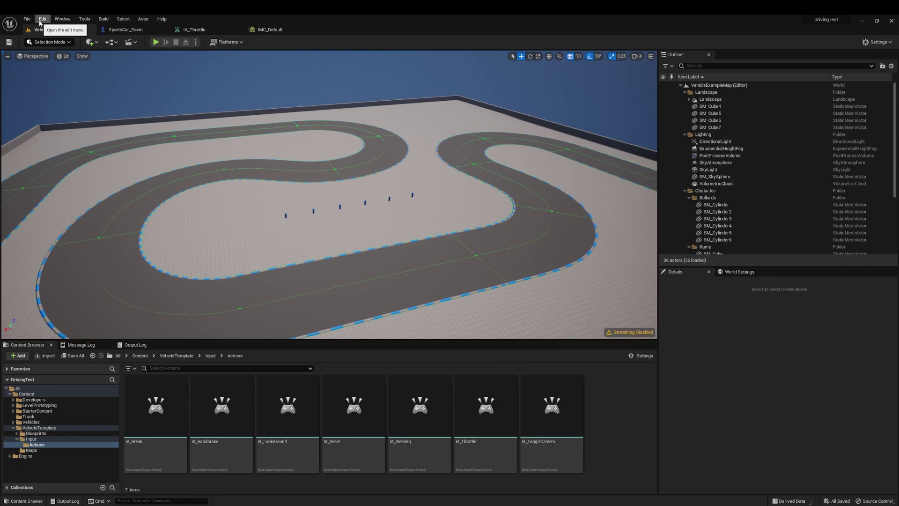
- Reopen the project settings at the engine's Input section
left_click(42, 19)
left_click(51, 120)
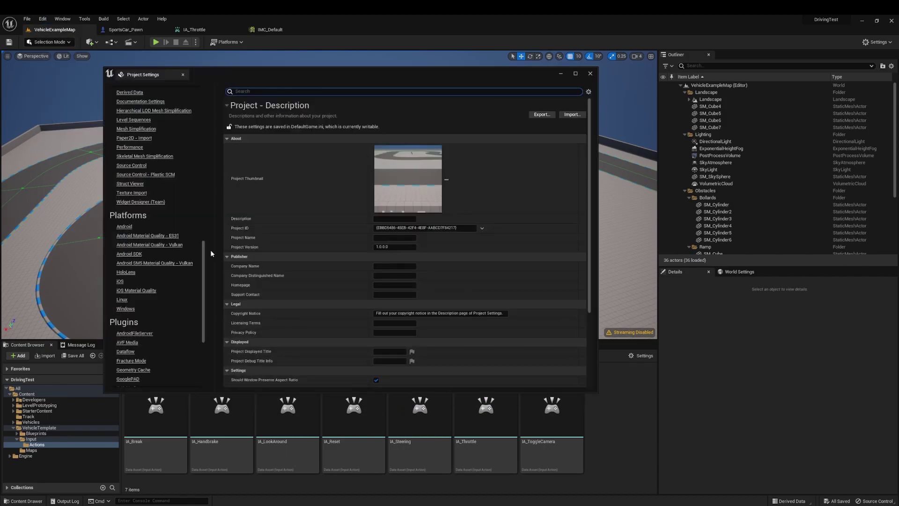
scroll(157, 308, "down", 8)
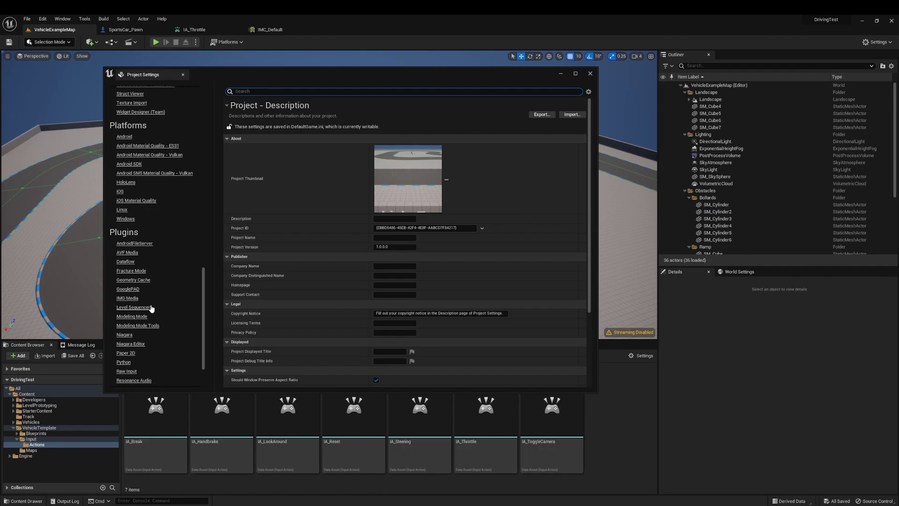
scroll(156, 302, "up", 16)
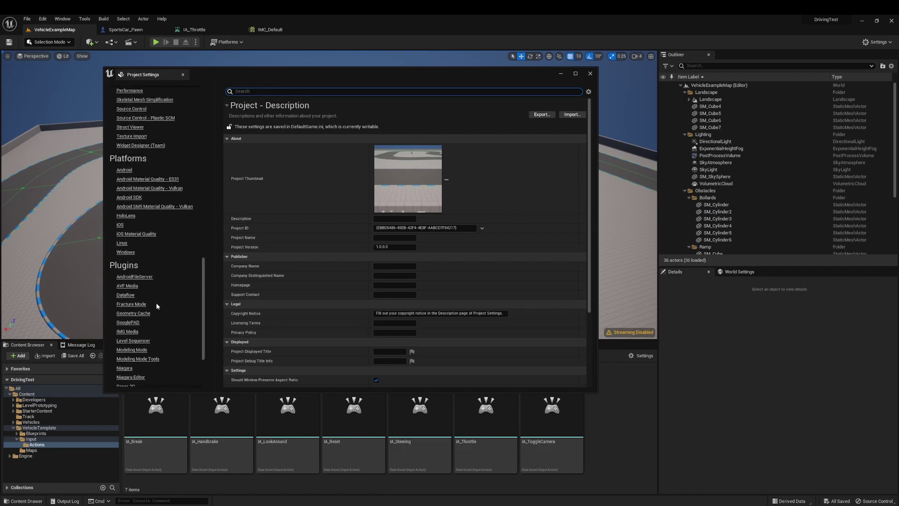
scroll(139, 267, "up", 7)
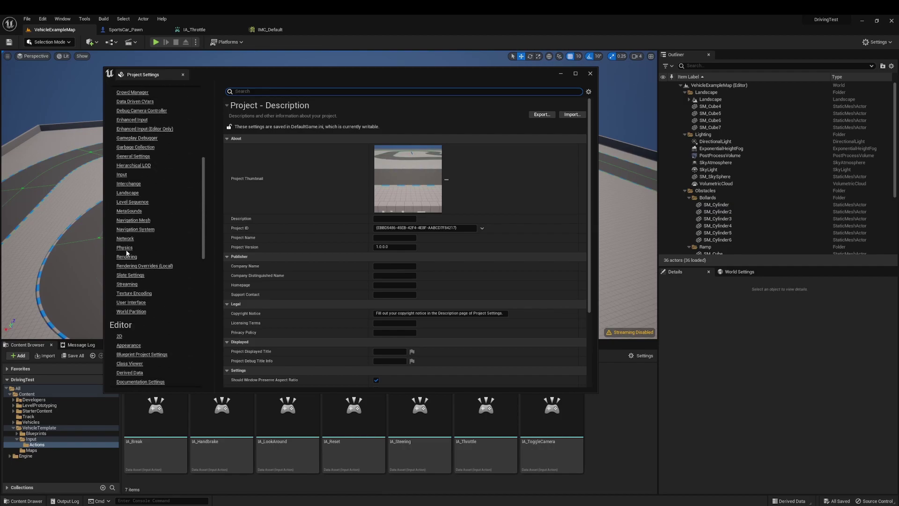
left_click(121, 175)
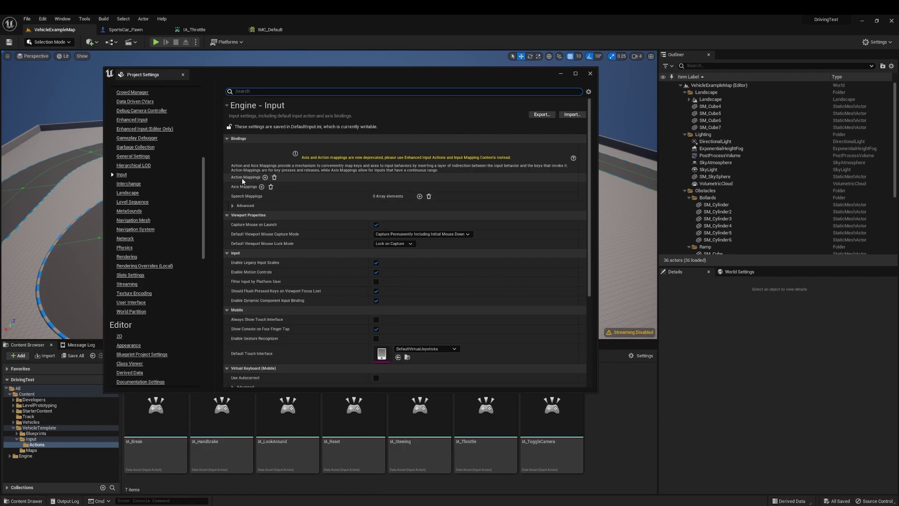
- Expand the advanced input bindings, examine the Axis Config entries, and minimize the project settings
left_click(232, 206)
left_click(232, 206)
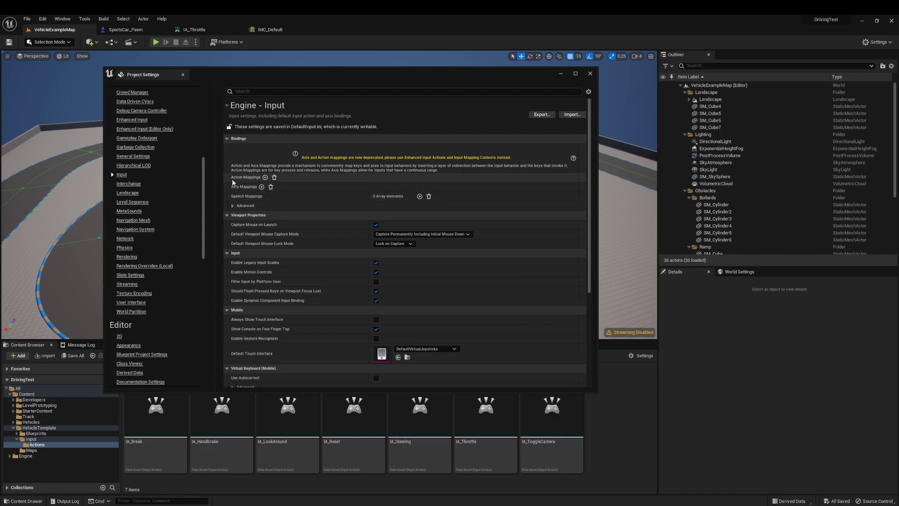
left_click(232, 206)
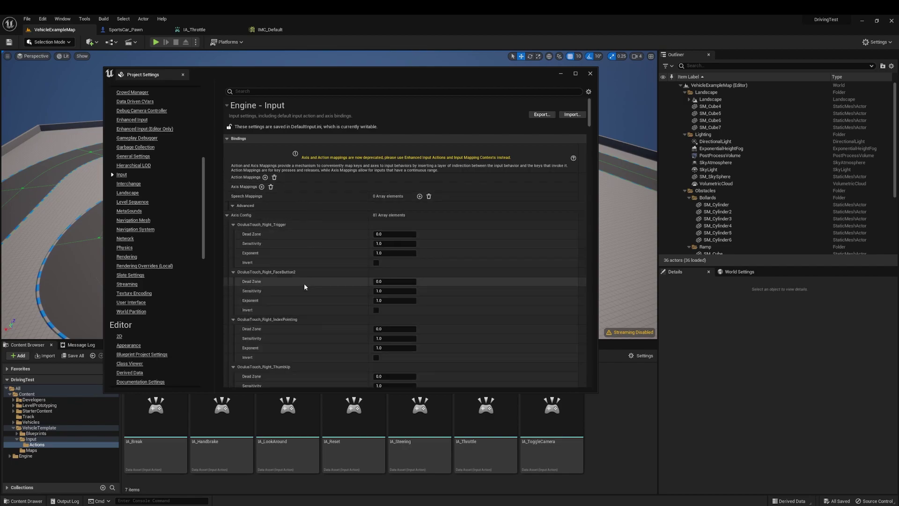
scroll(322, 284, "down", 10)
scroll(333, 270, "down", 10)
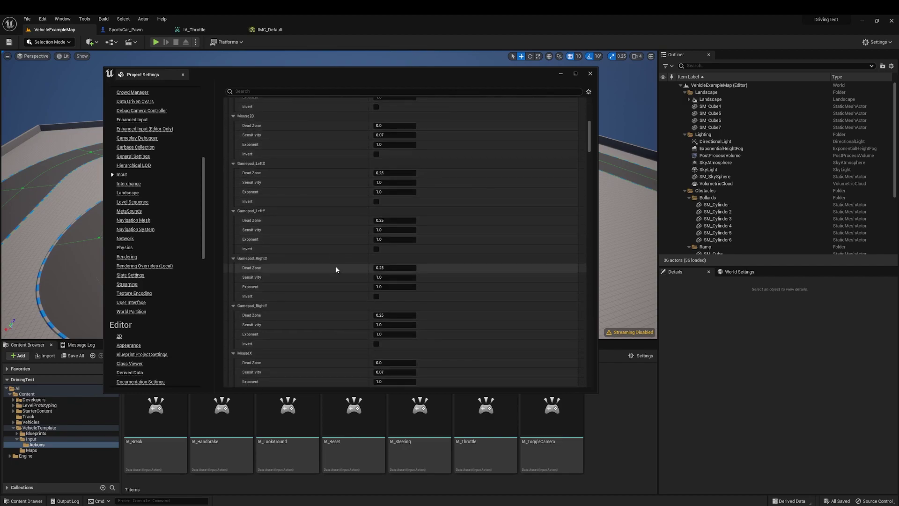
scroll(320, 257, "up", 20)
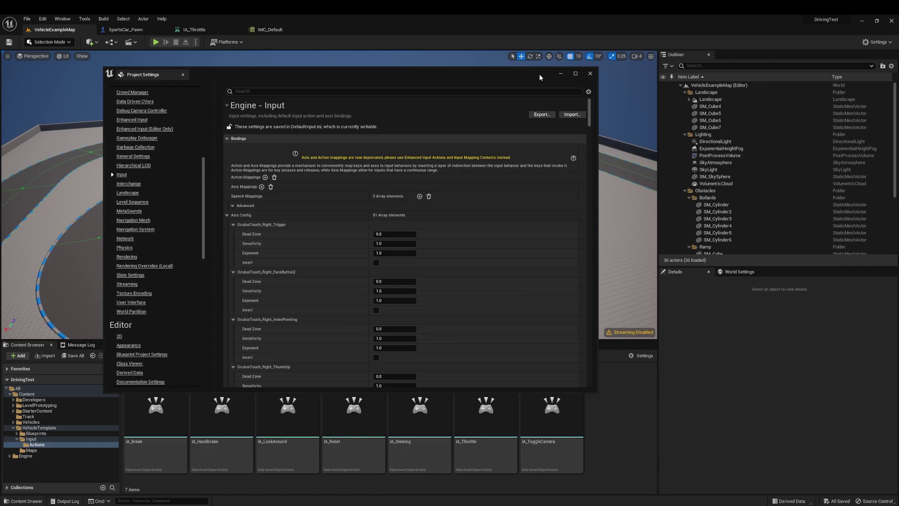
left_click_drag(539, 74, 533, 84)
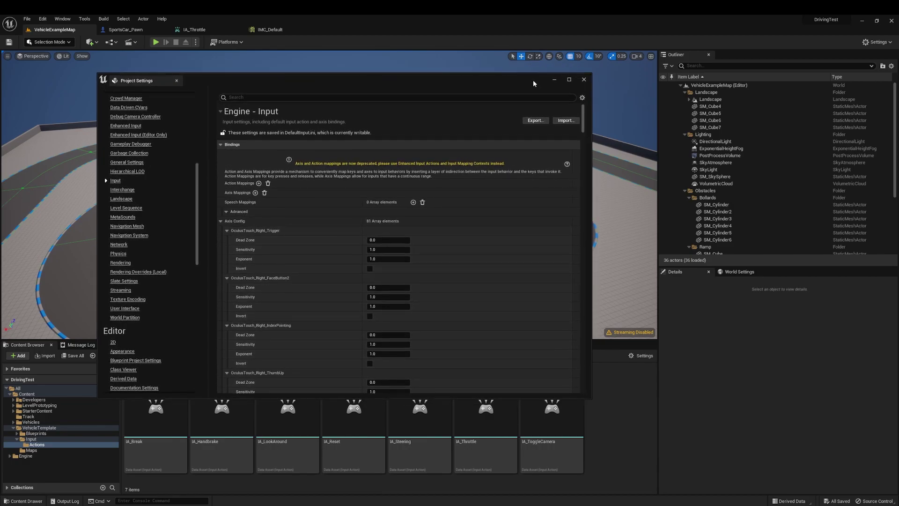
left_click(554, 80)
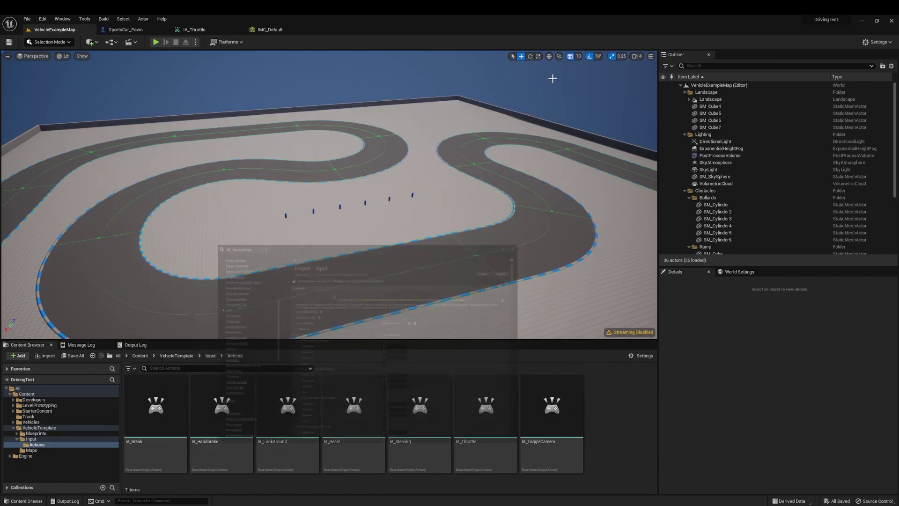
- Expand the mappings of IMC_Default to review its input actions, and return to the VehicleExampleMap level
left_click(264, 32)
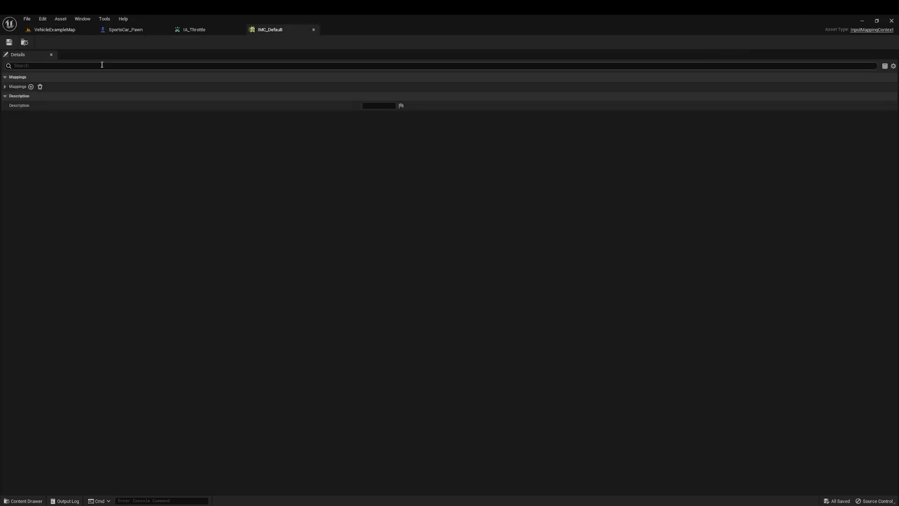
left_click(5, 87)
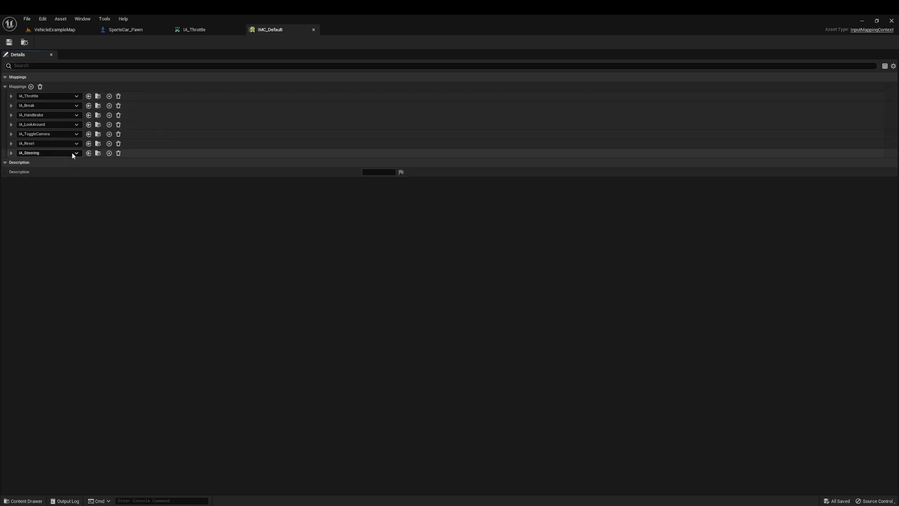
left_click(49, 31)
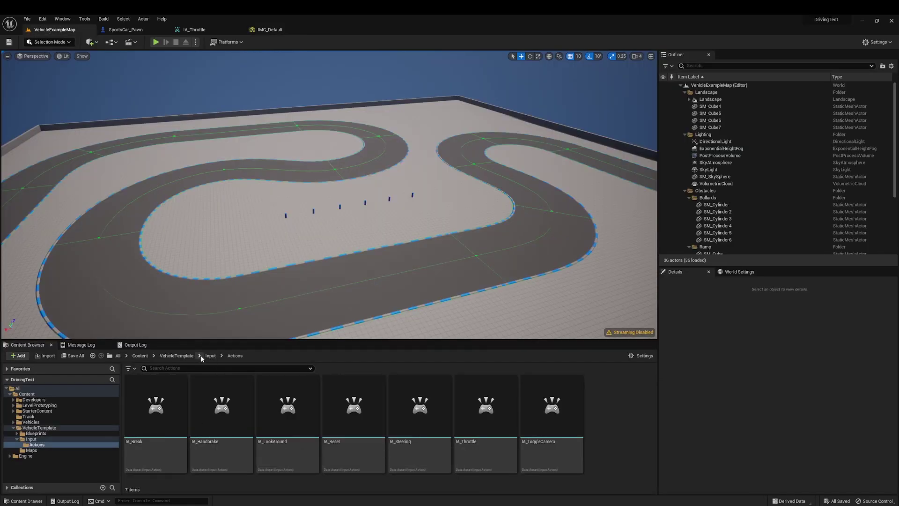
- Open the IA_Handbrake action from the VehicleTemplate Input Actions folder, review its value type and triggers, and return to VehicleExampleMap
left_click(177, 356)
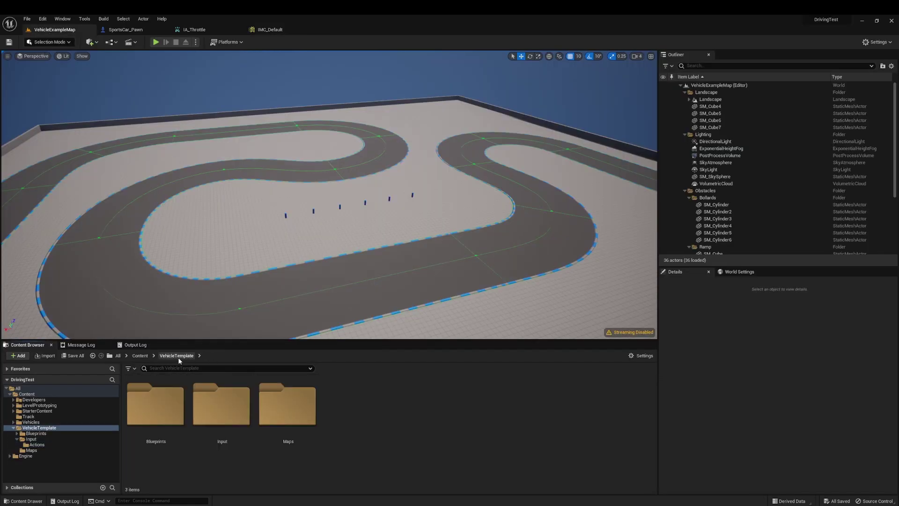
double_click(220, 415)
double_click(147, 408)
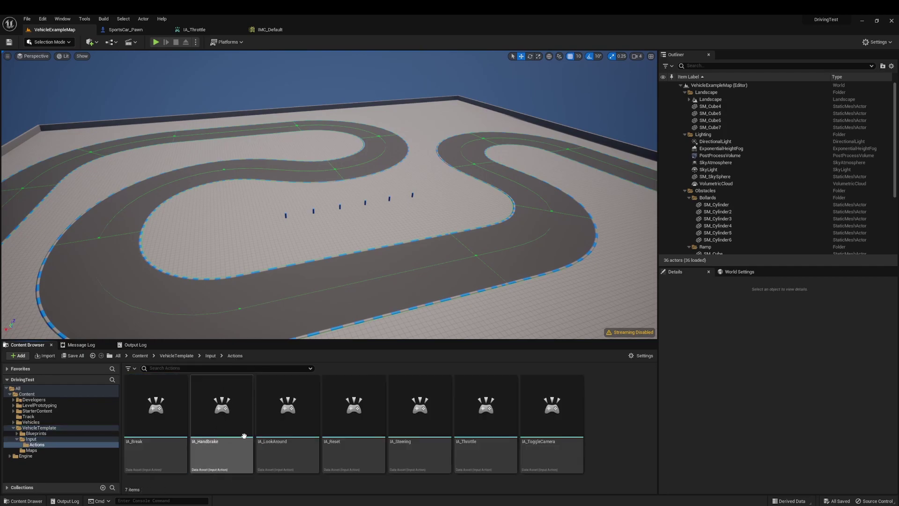
double_click(222, 416)
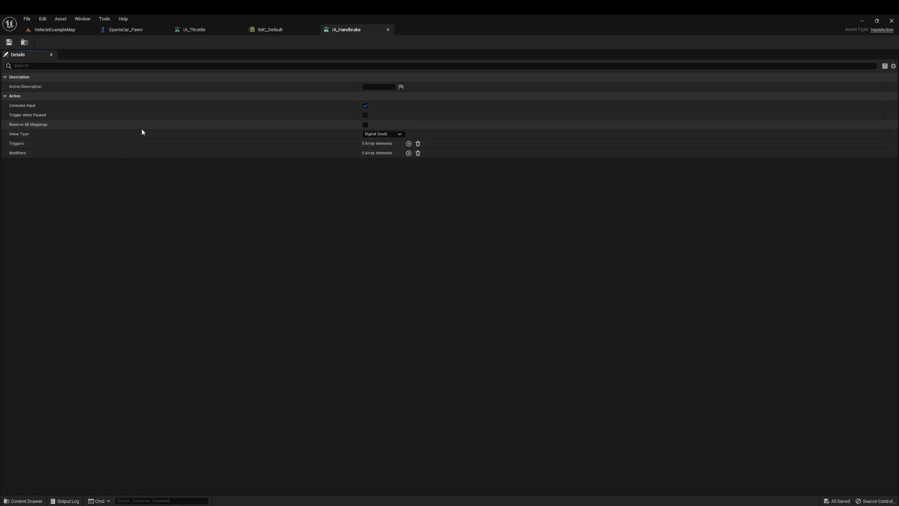
left_click(54, 31)
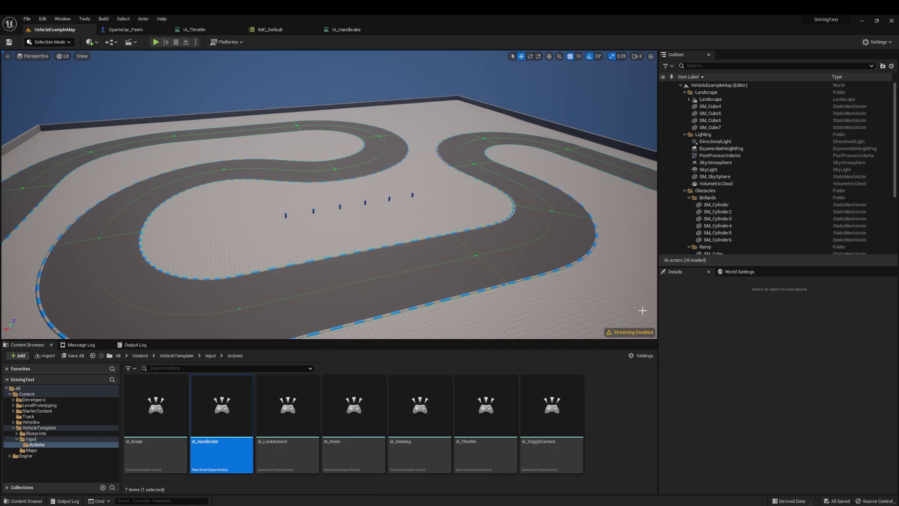
- Find the World to Meters option in the level's world settings by filtering for "meters" and set it to 3000
left_click(734, 273)
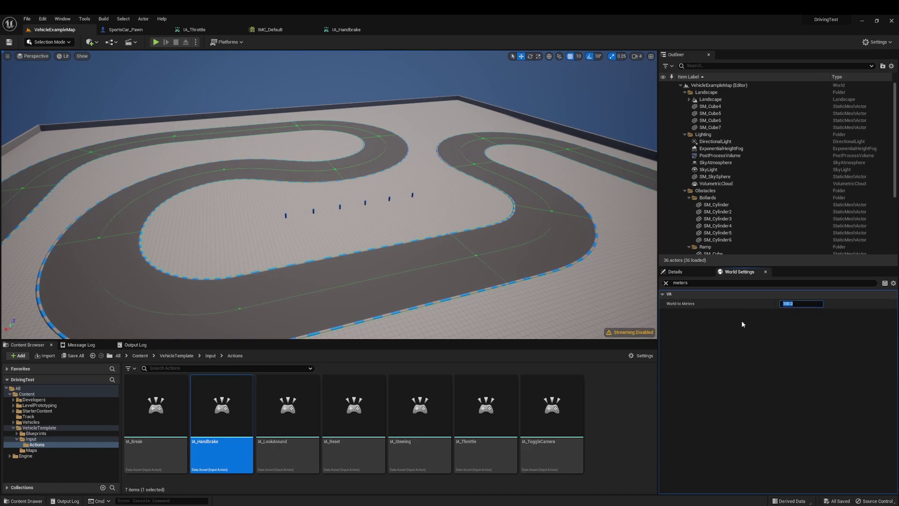
type("3000")
key("Return")
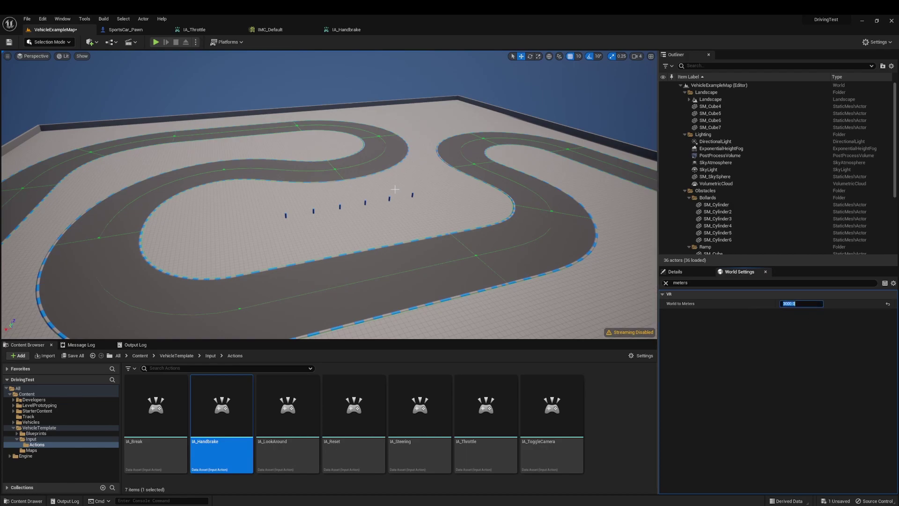
- Launch VehicleExampleMap as a VR Preview
mouse_move(398, 197)
right_mouse_down()
mouse_move(338, 230)
mouse_move(398, 198)
right_mouse_up()
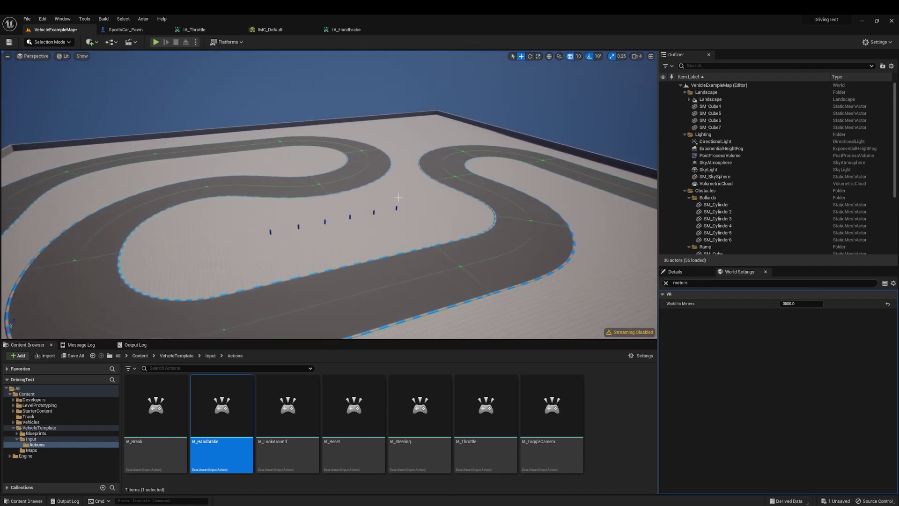
left_click(197, 42)
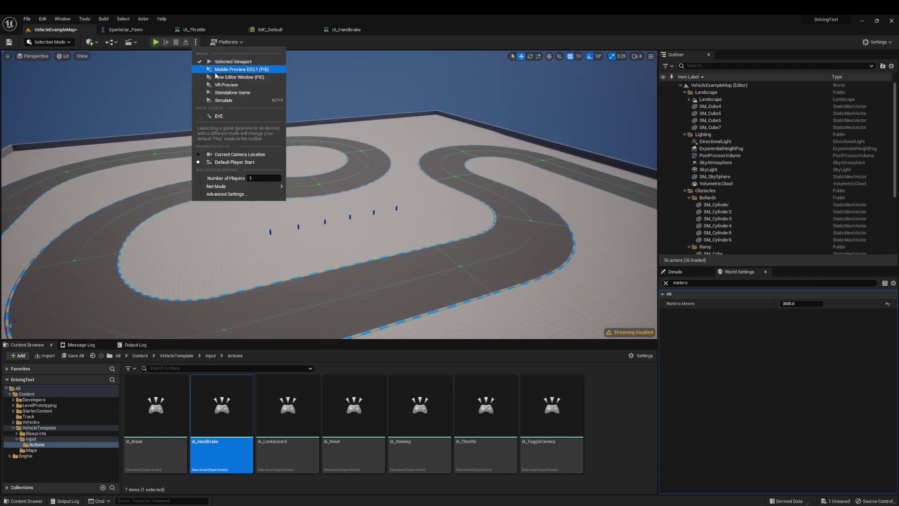
left_click(220, 86)
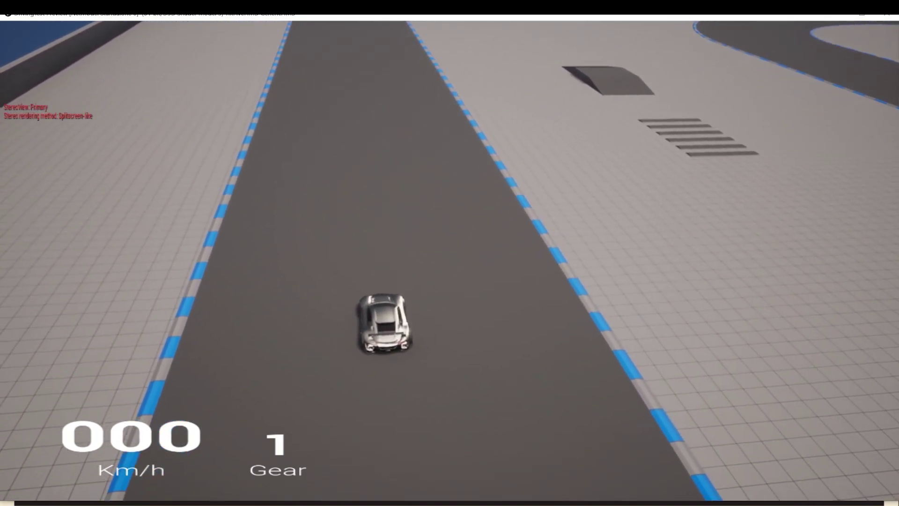
- Test-drive the sports car around the track in the VR Preview, accelerating and steering both ways through the curves
key("w")
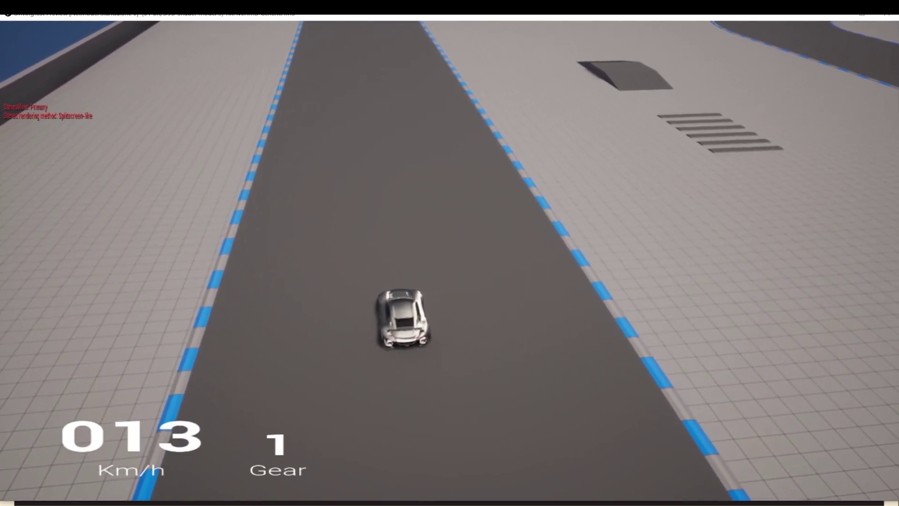
key("w")
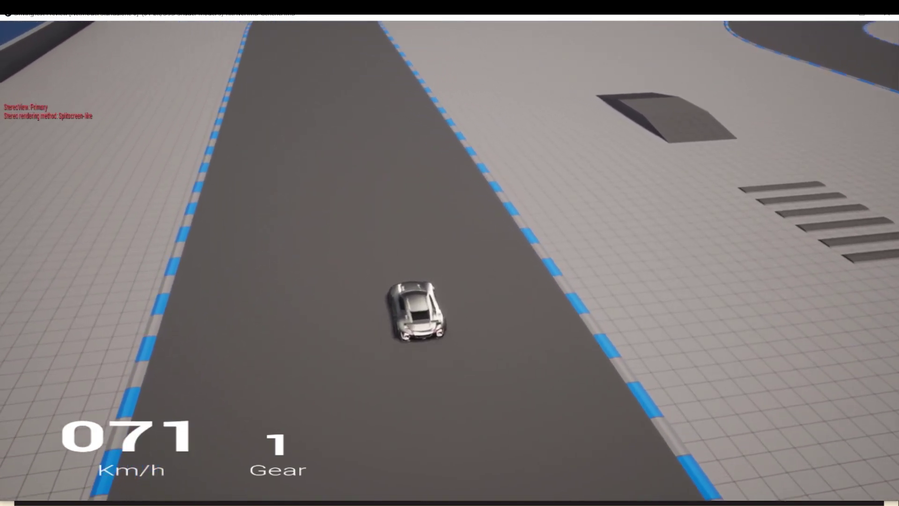
key("w")
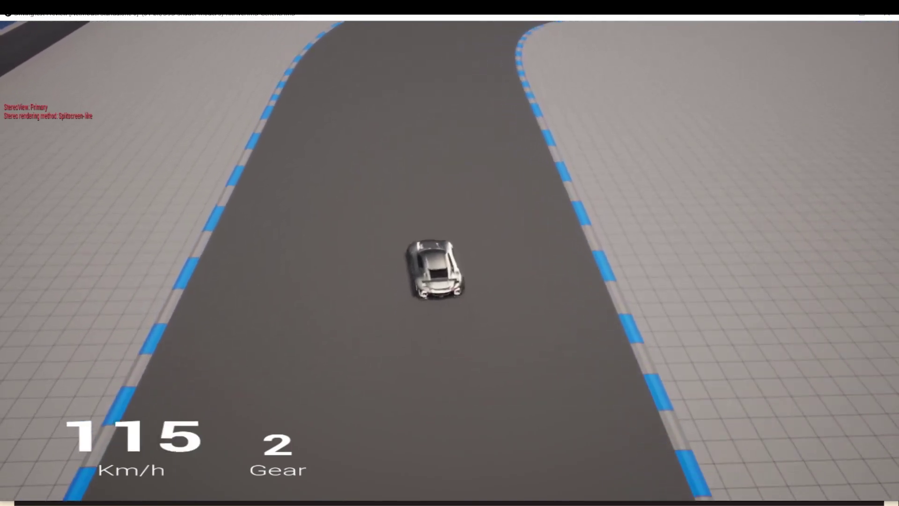
key("w")
key("a")
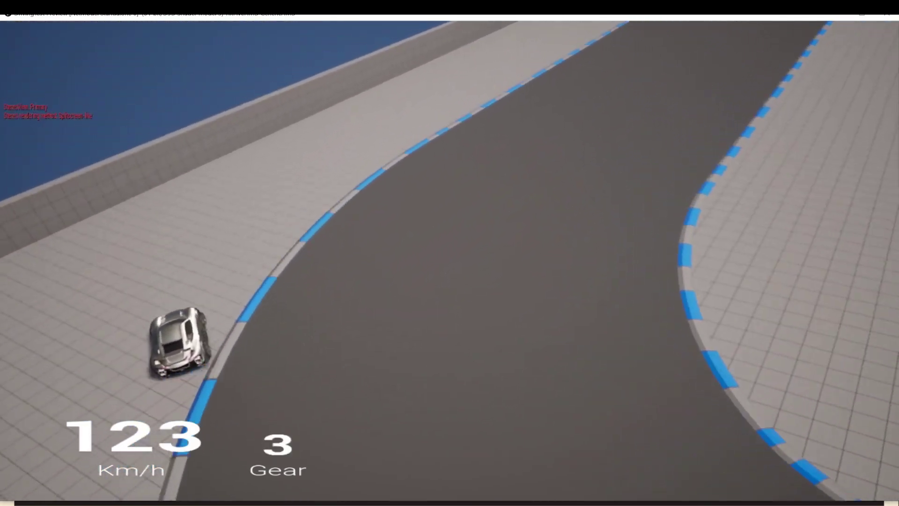
key("d")
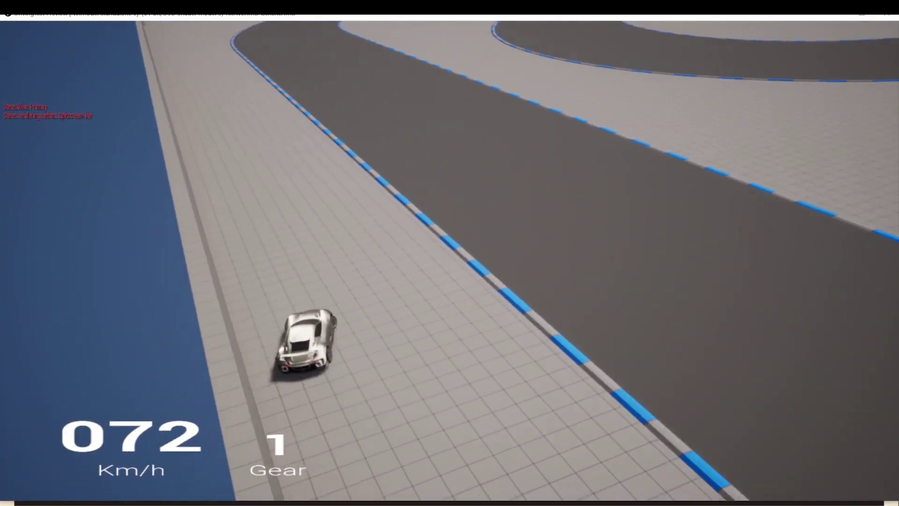
key("d")
key("w")
key("a")
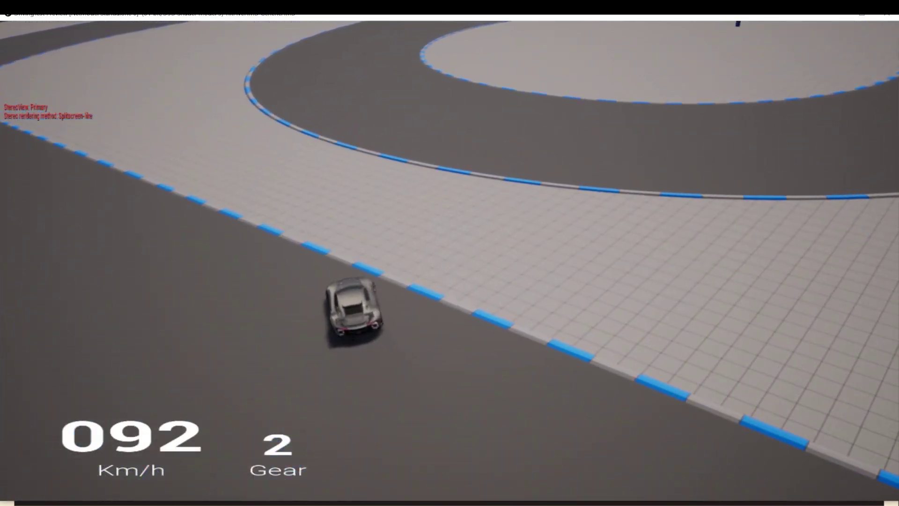
key("w")
key("d")
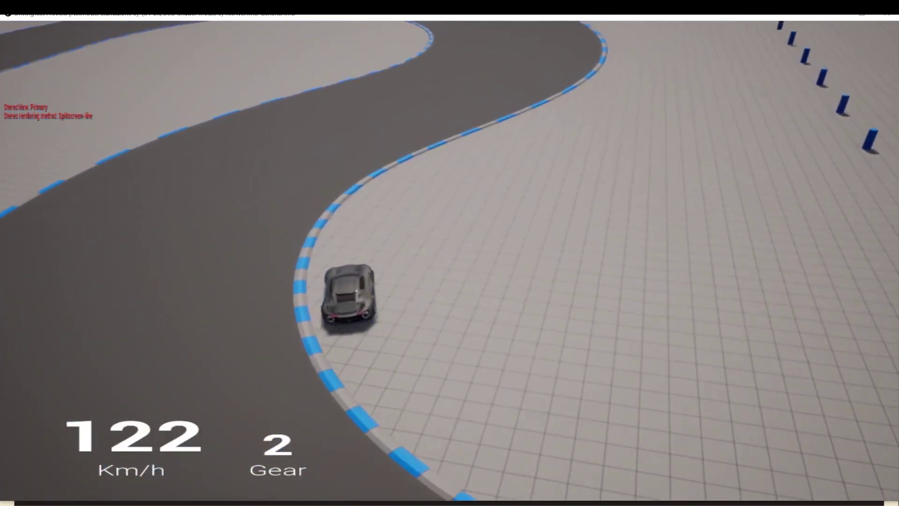
key("w")
key("a")
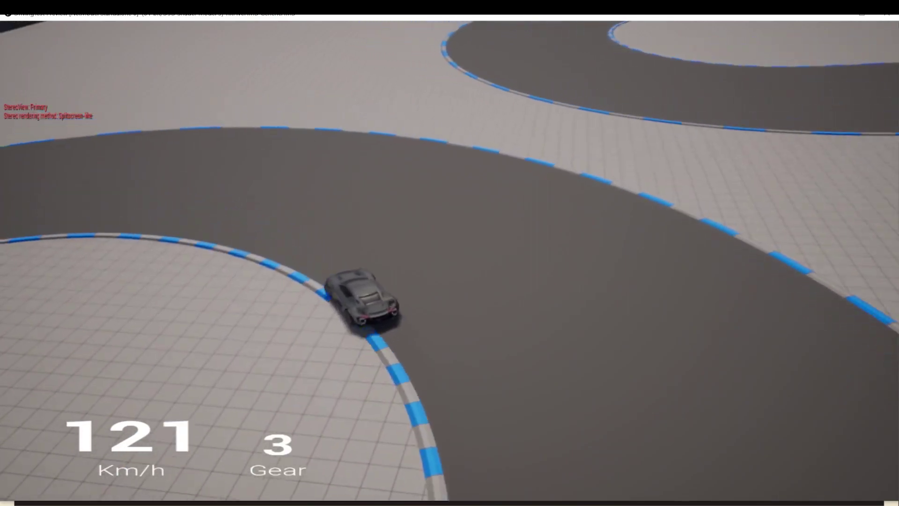
key("a")
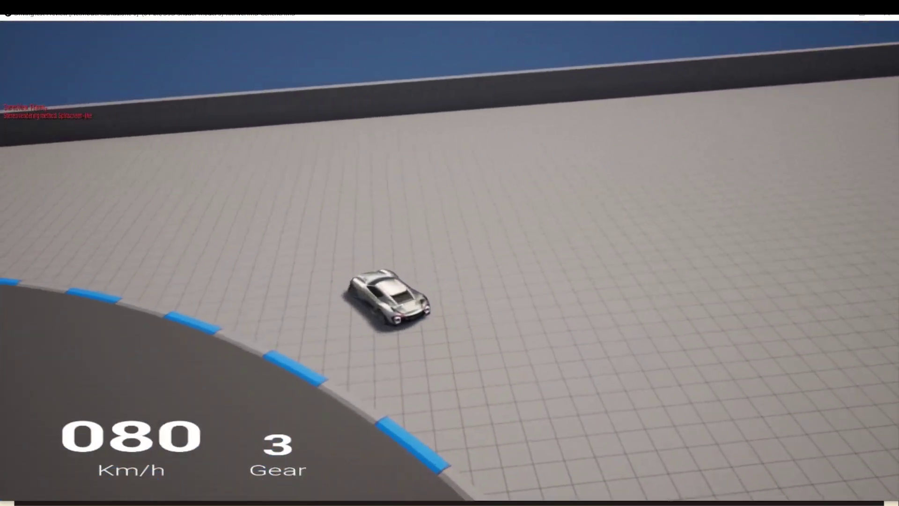
key("a")
key("w")
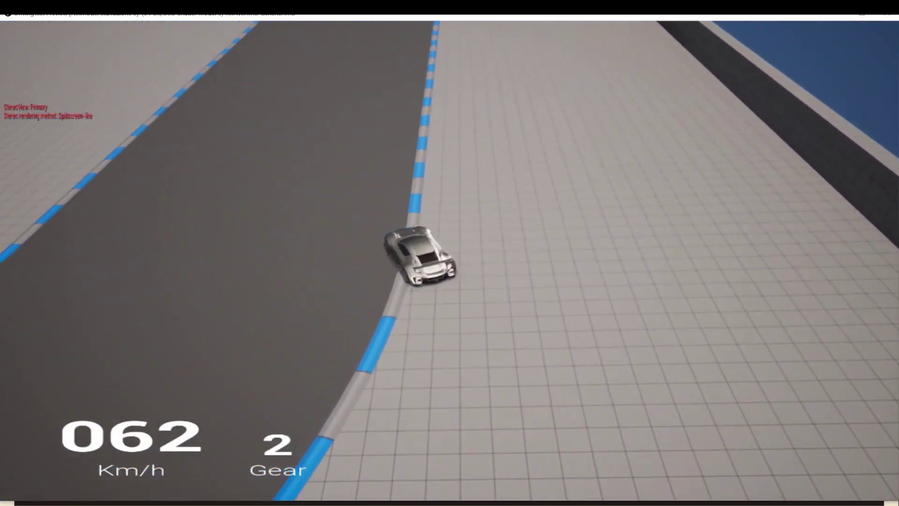
key("w")
key("d")
key("w")
key("a")
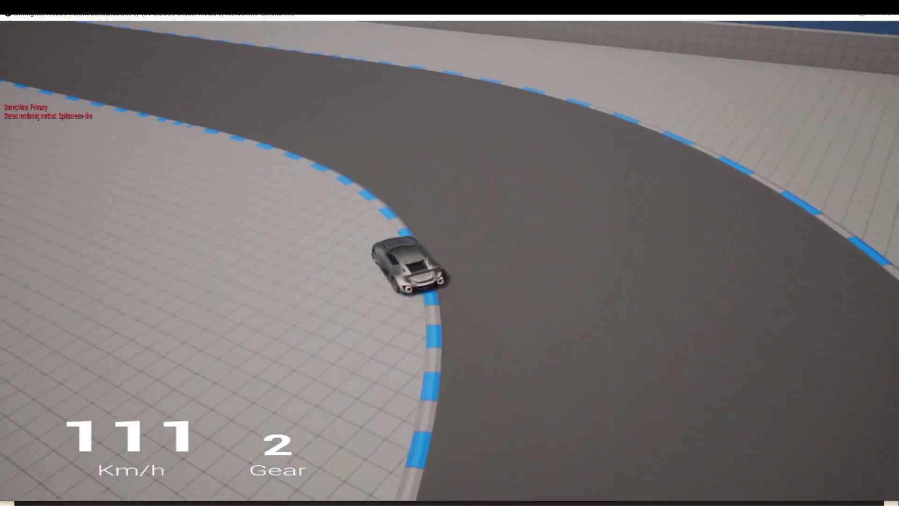
key("w")
key("a")
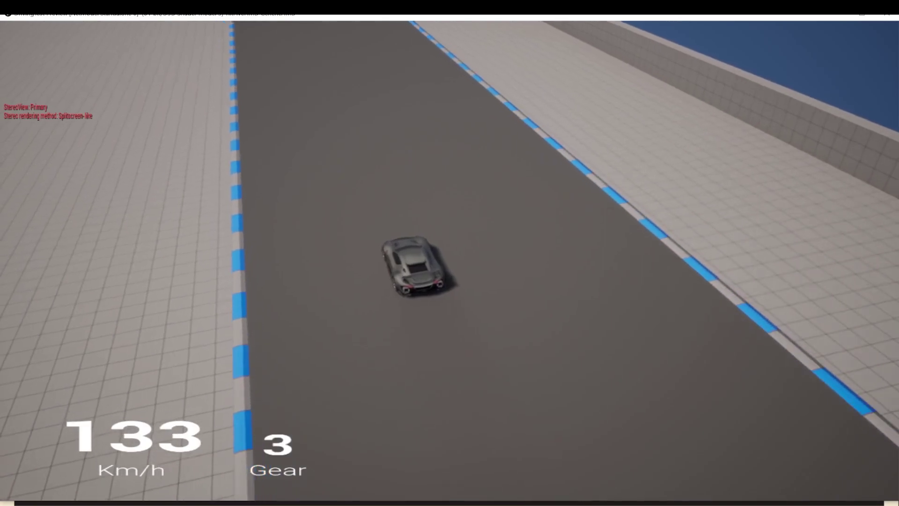
key("w")
key("a")
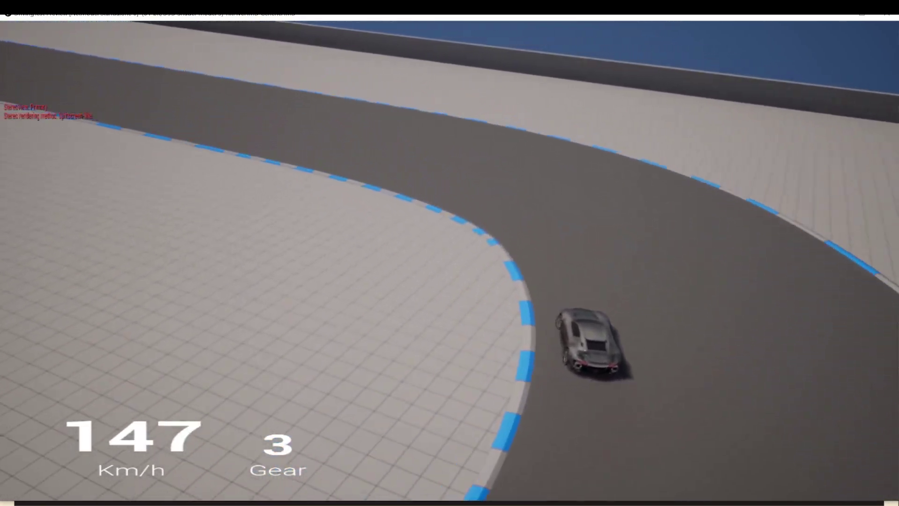
key("a")
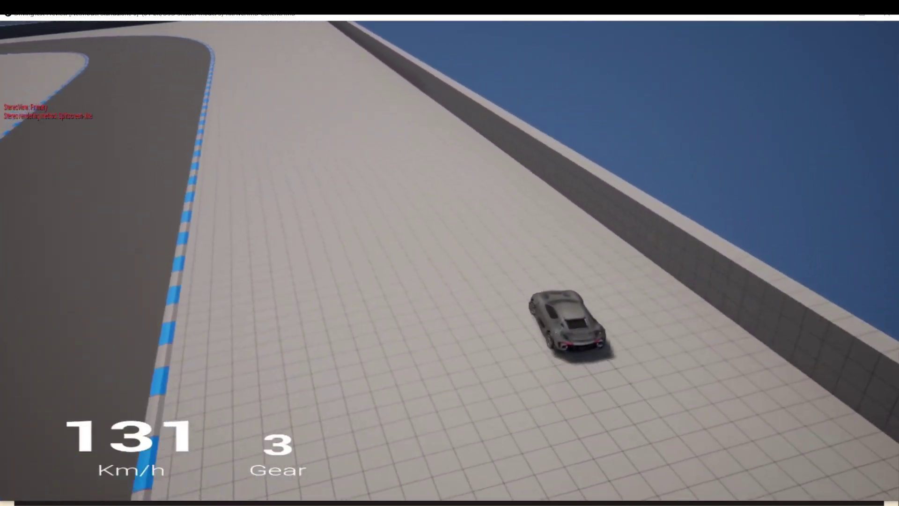